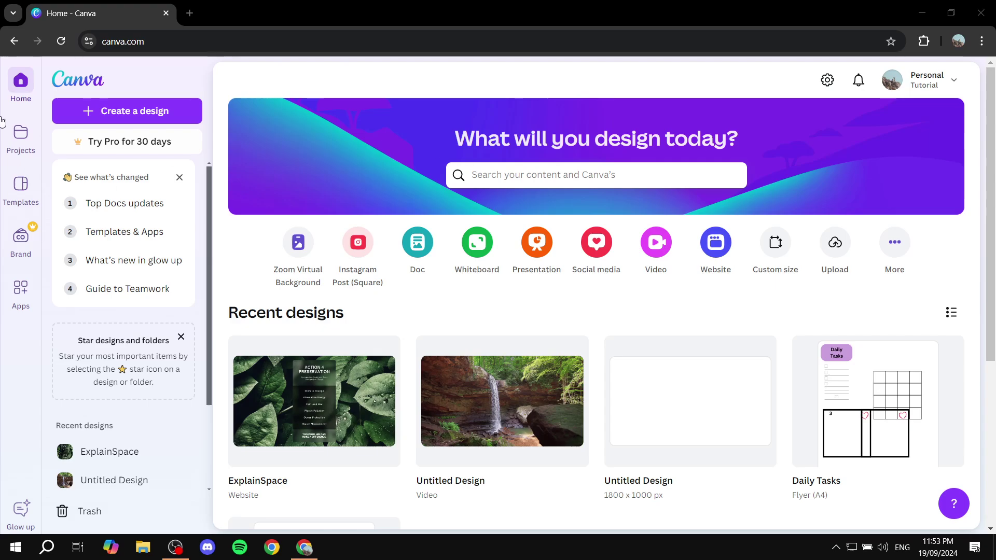
- Search templates for 'gantt chart' and open the Ginyard Gantt chart template for customizing
click(629, 187)
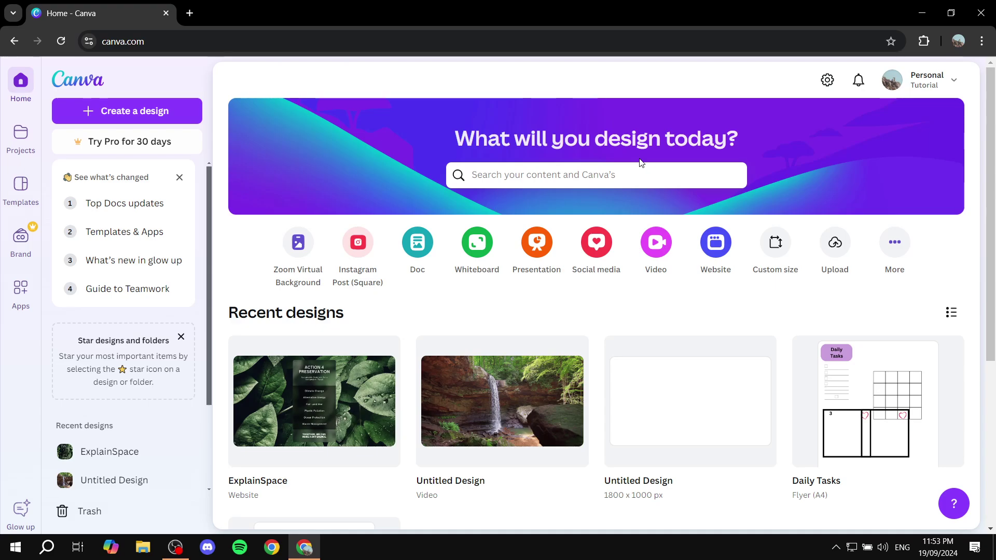
text(gantt)
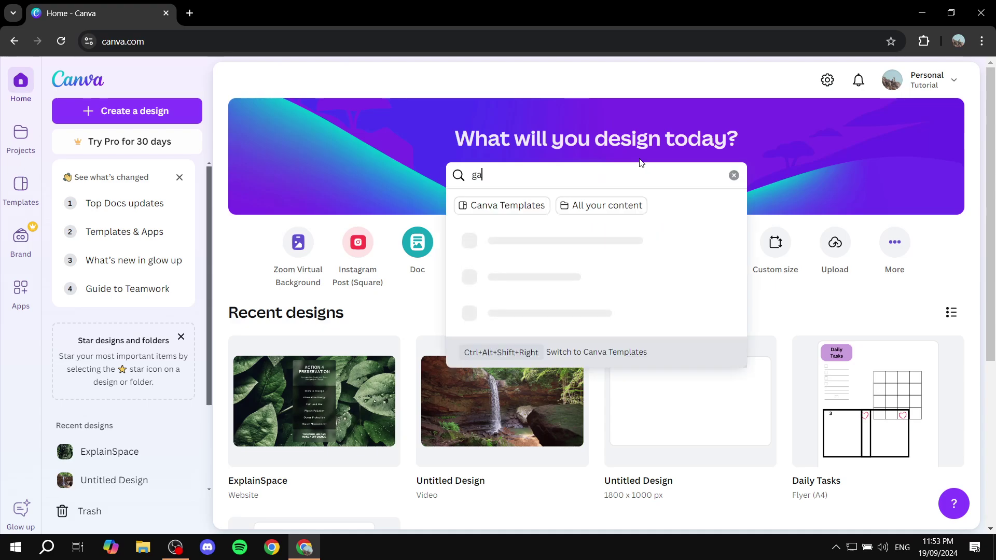
text( chart)
key(Return)
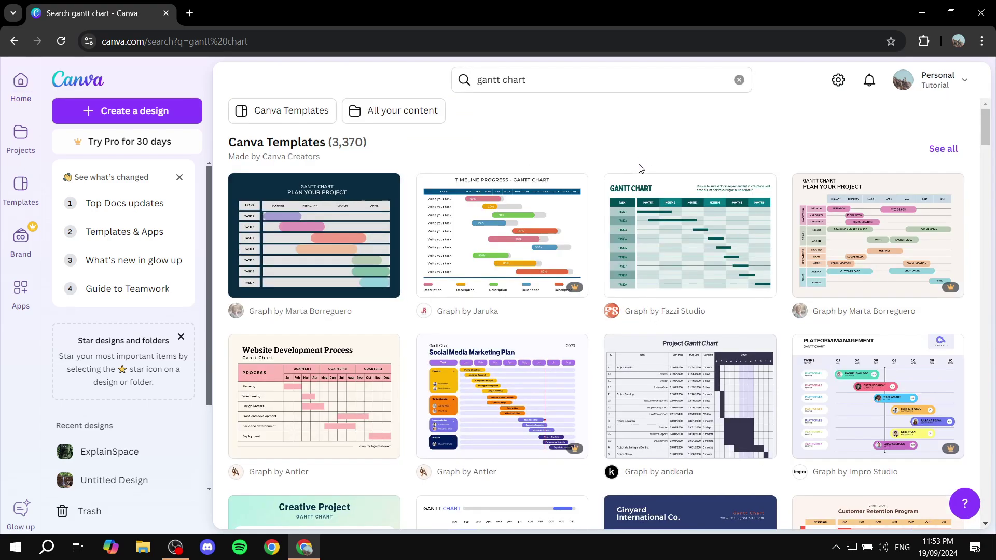
scroll(627, 223, down, 4)
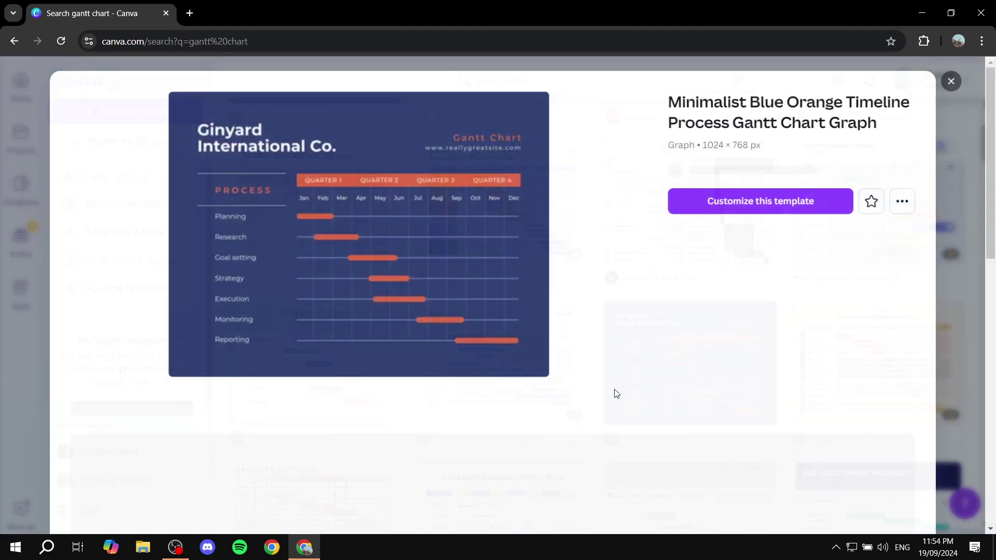
click(692, 370)
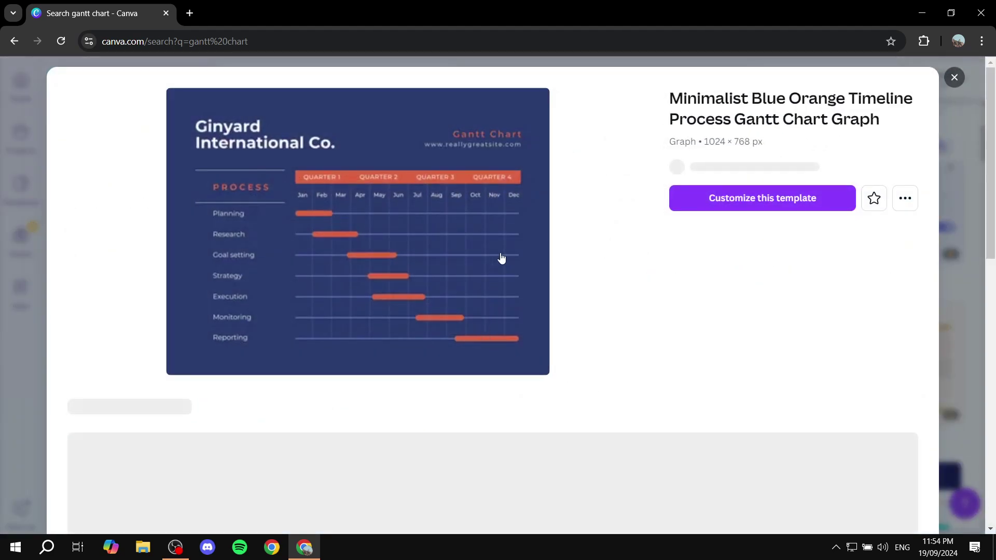
click(763, 214)
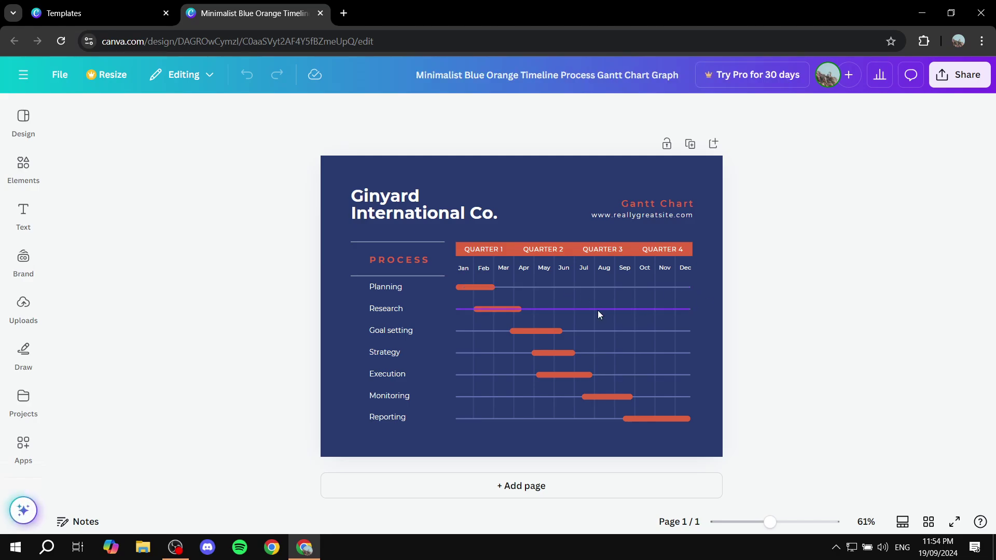
- Stretch the Planning row's orange bar from Jan–Feb to span Jun to Dec
scroll(596, 310, up, 5)
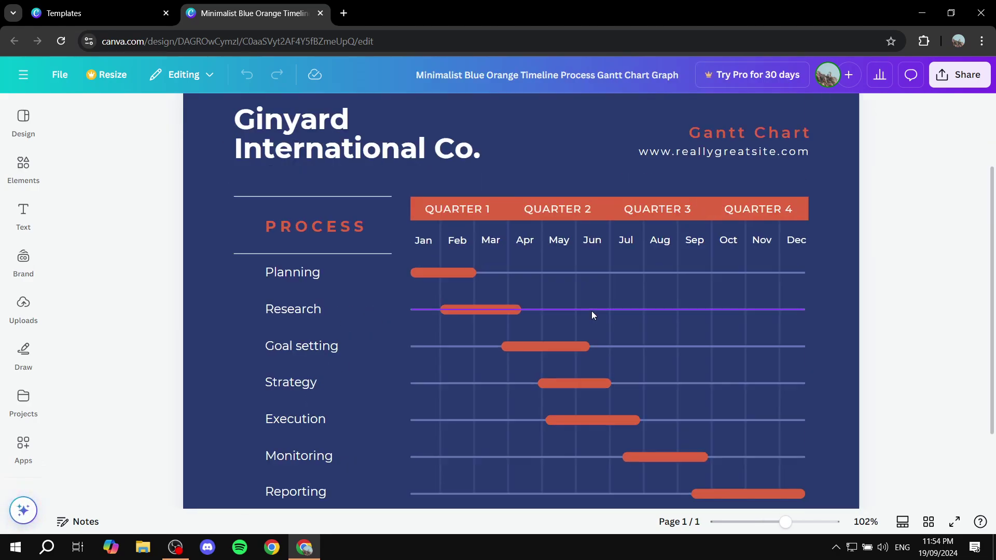
click(466, 270)
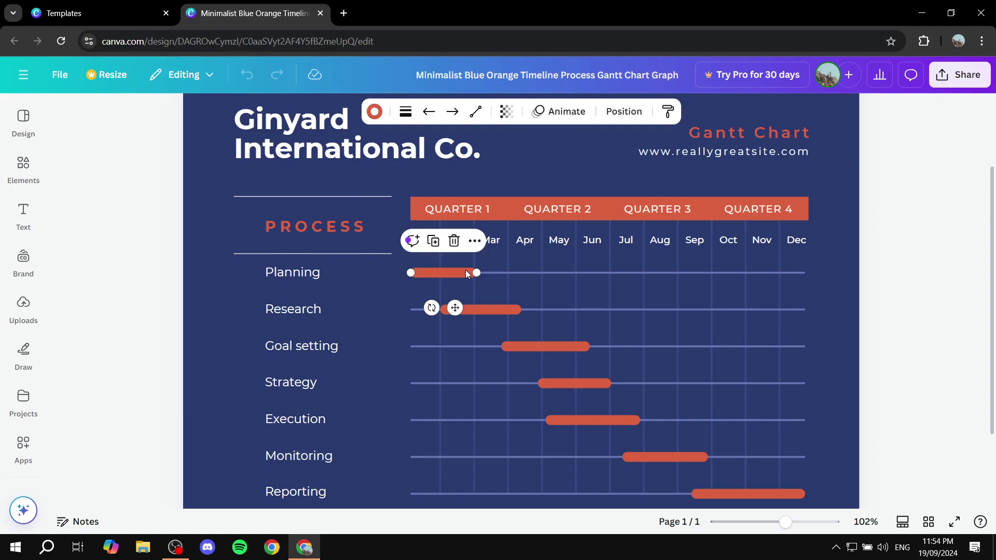
drag(445, 273, 799, 273)
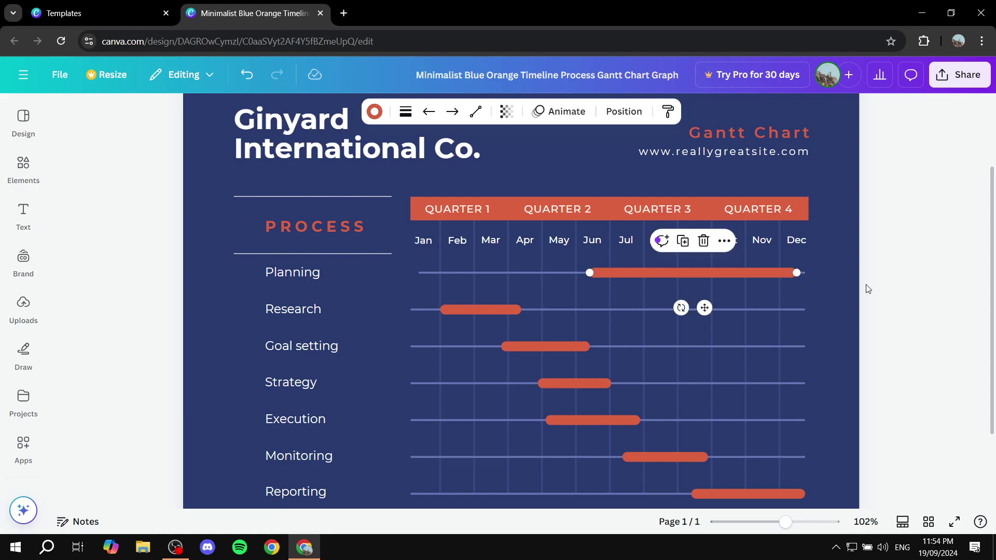
click(794, 243)
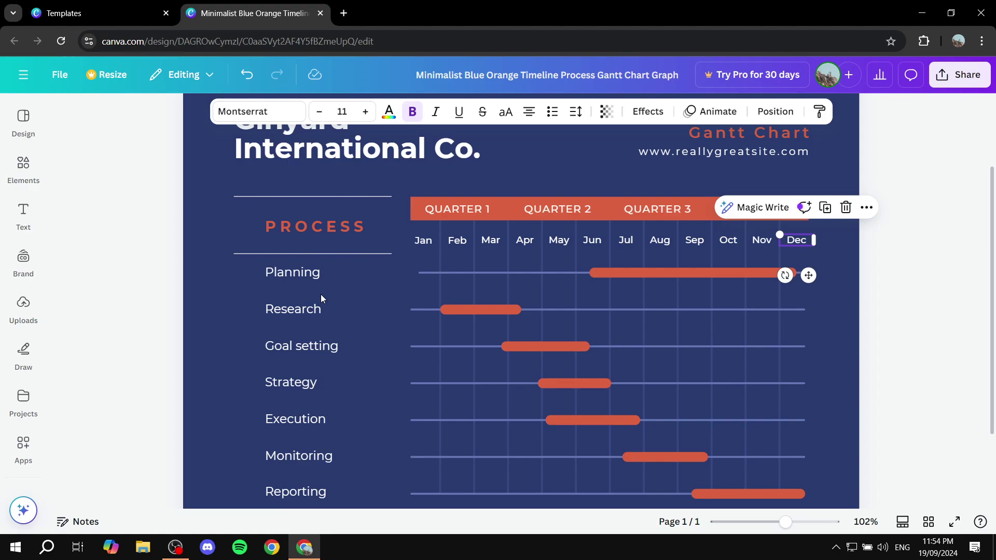
- Retype the Planning, Research and Goal setting labels as Task 1, Task 2 and Task 3
click(309, 273)
double_click(332, 271)
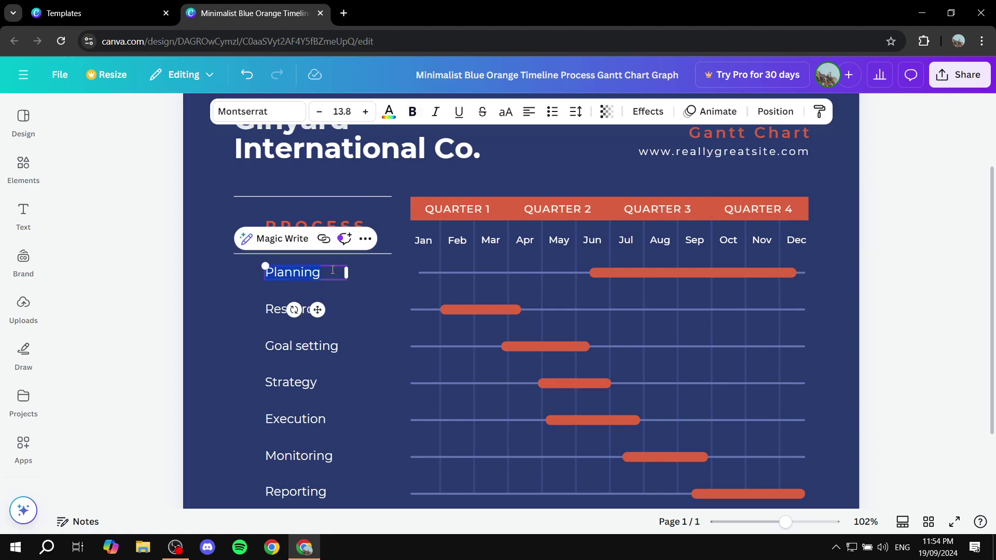
key(BackSpace)
text(Task 1)
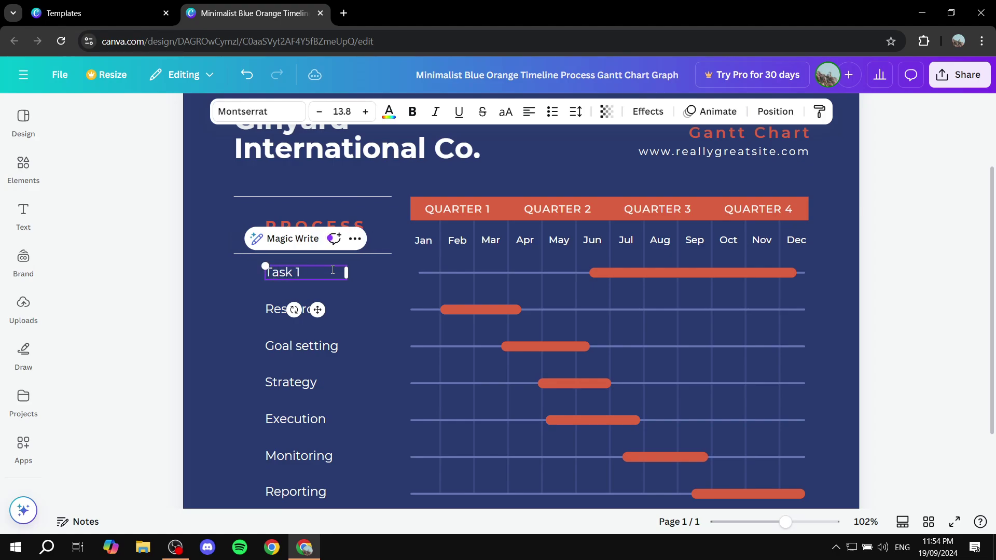
click(231, 285)
double_click(290, 308)
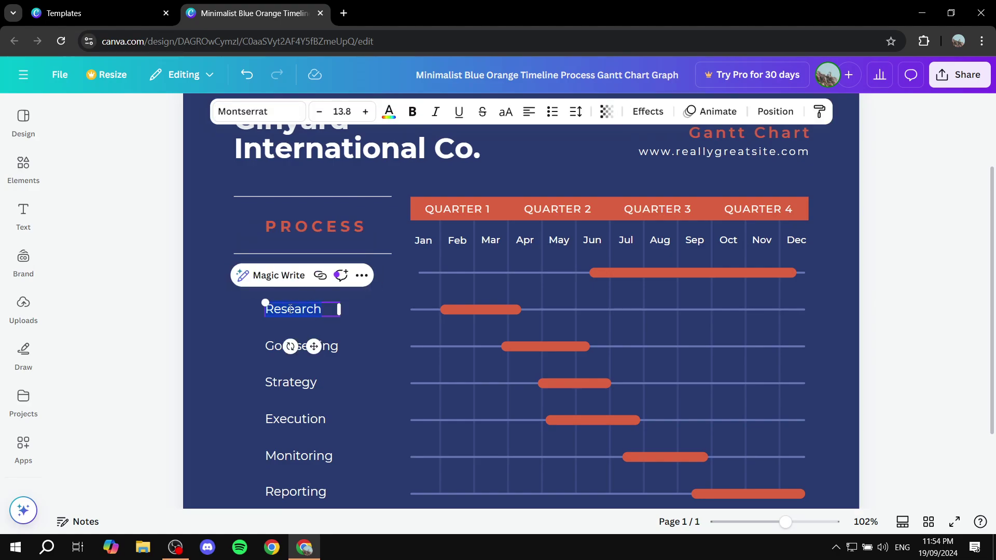
text(Task 2)
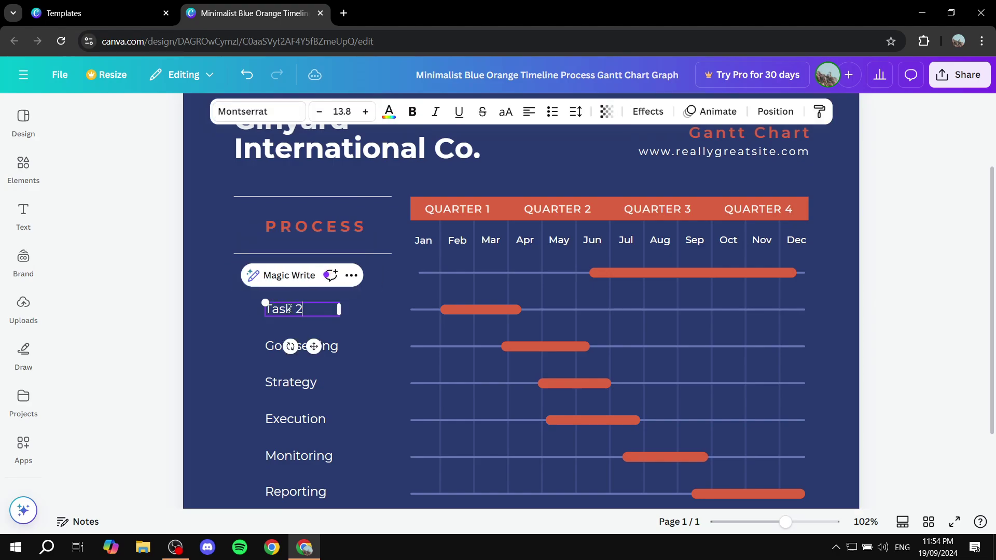
click(218, 356)
click(286, 347)
click(286, 346)
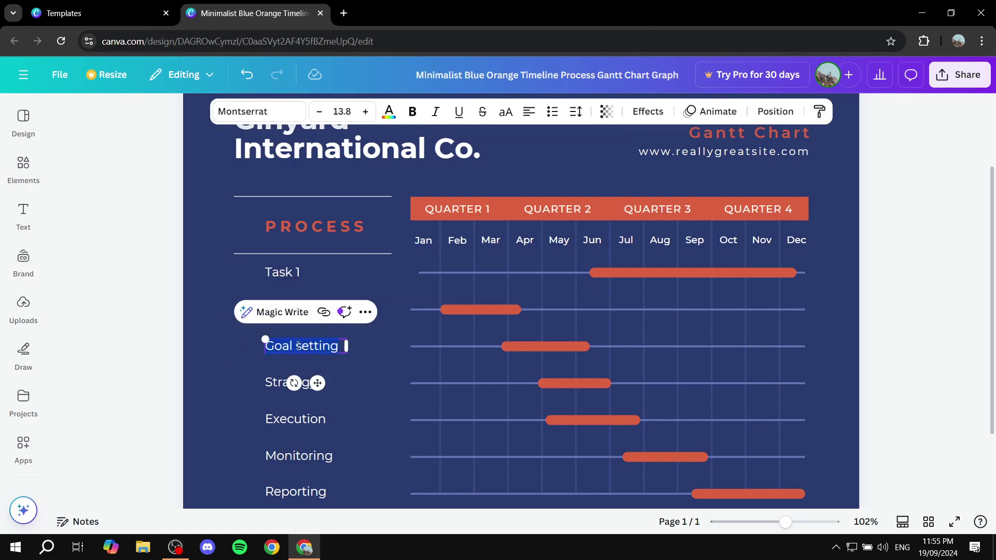
text(Task 3)
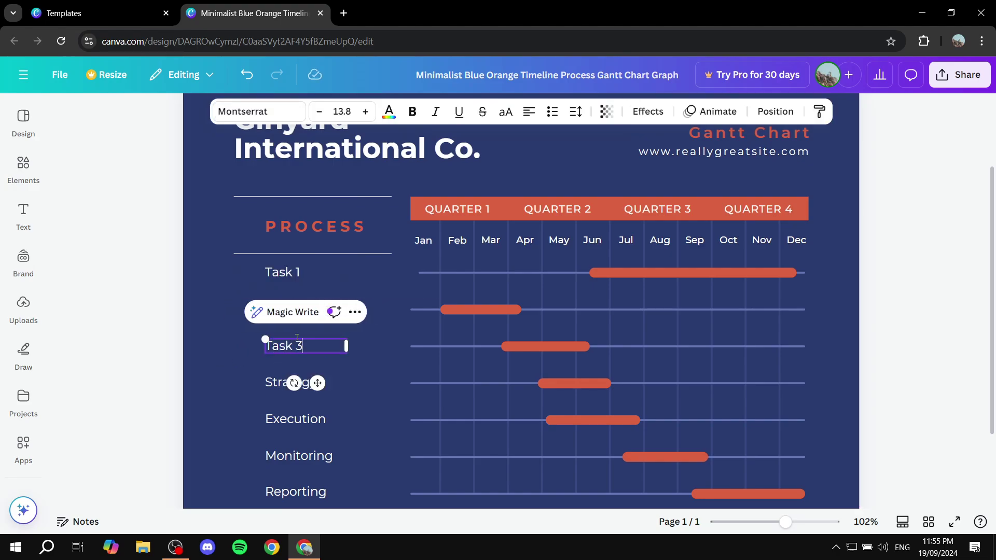
click(224, 365)
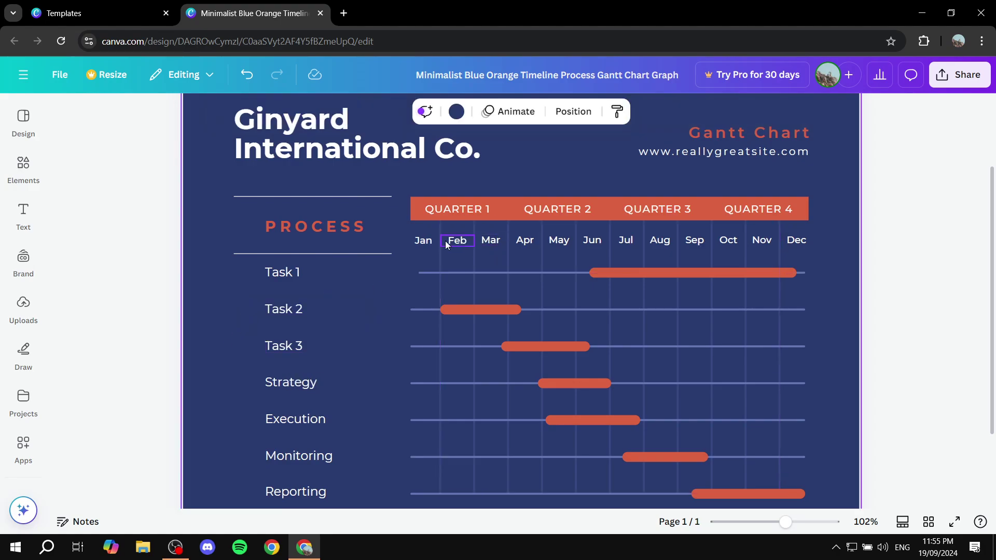
click(779, 237)
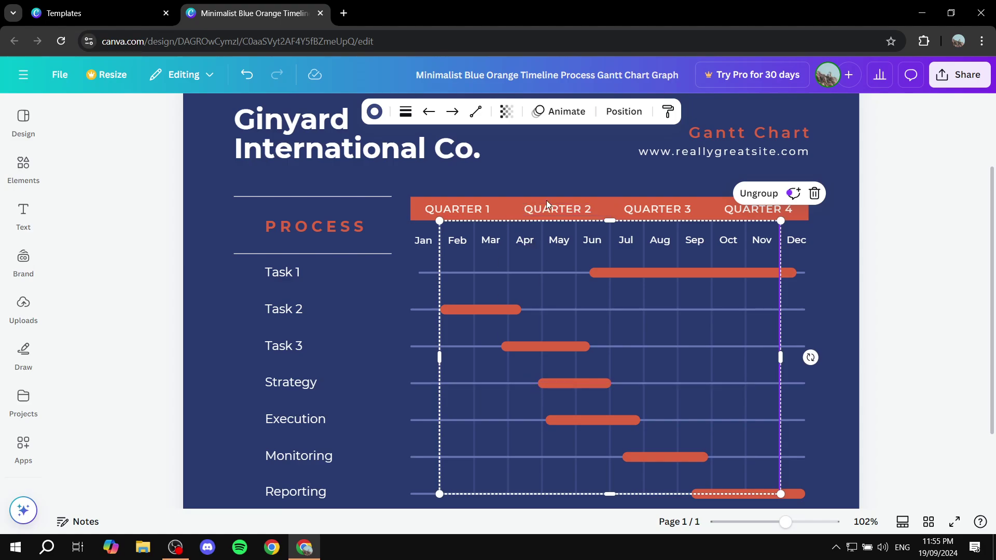
click(837, 247)
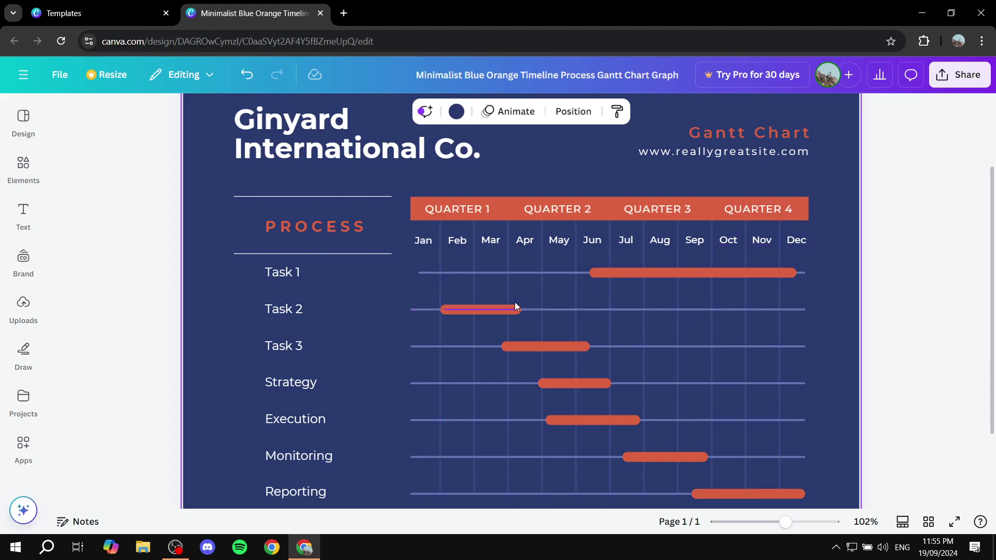
scroll(477, 231, up, 2)
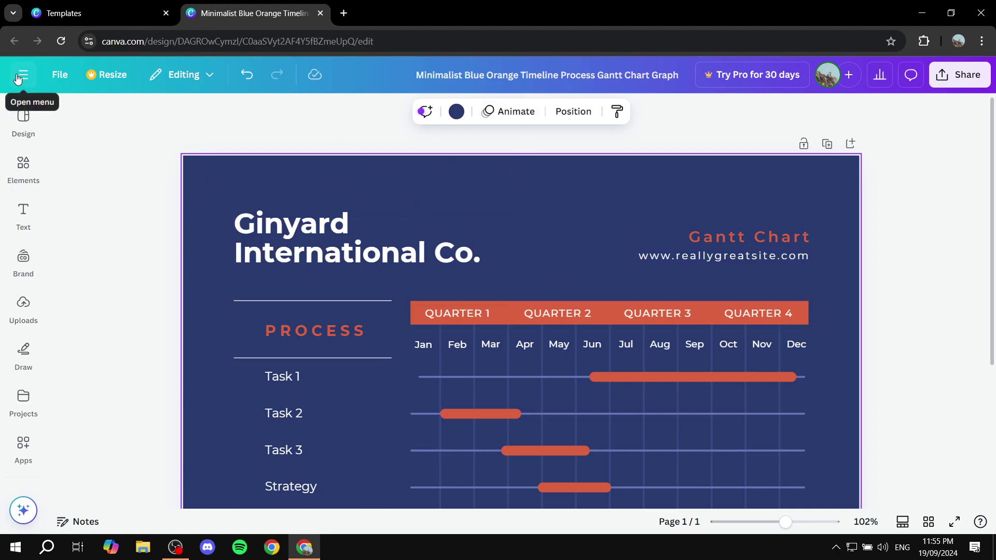
- Close the template tab and create a blank 1024 × 768 px Gantt Chart design
click(320, 13)
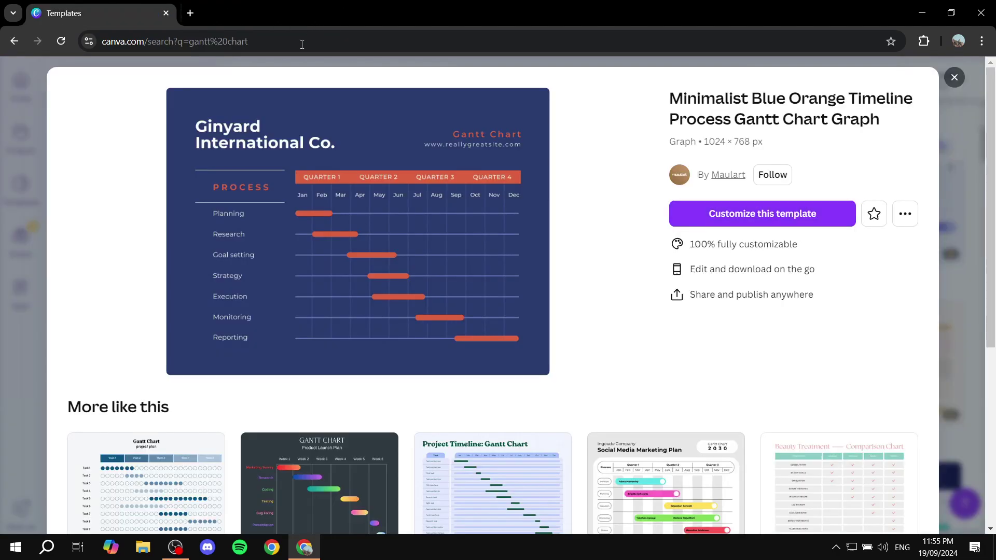
click(954, 78)
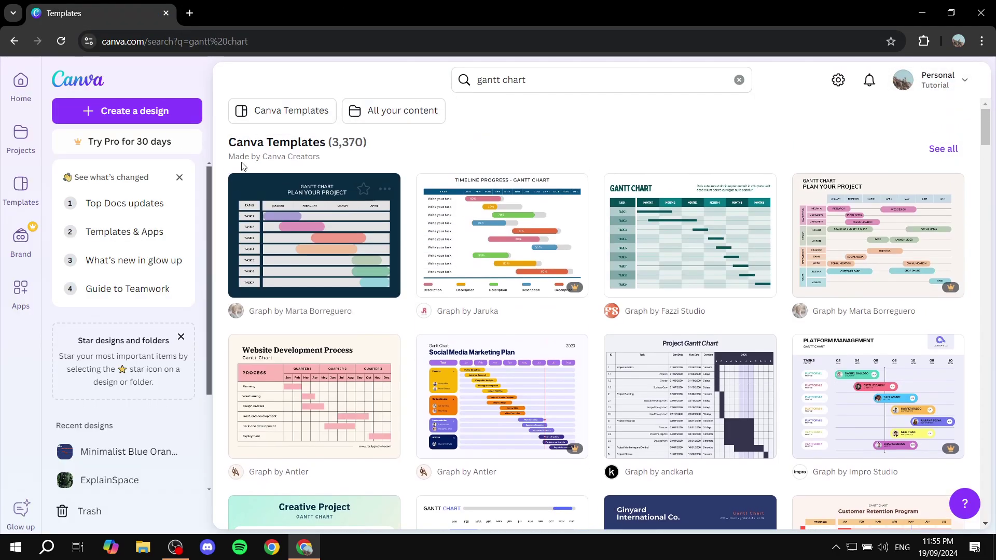
click(98, 111)
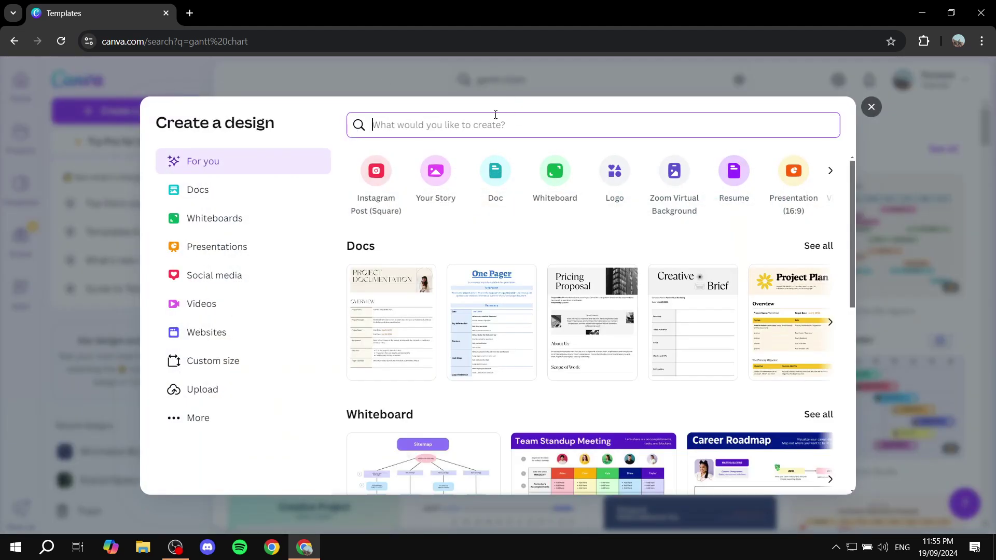
text(g)
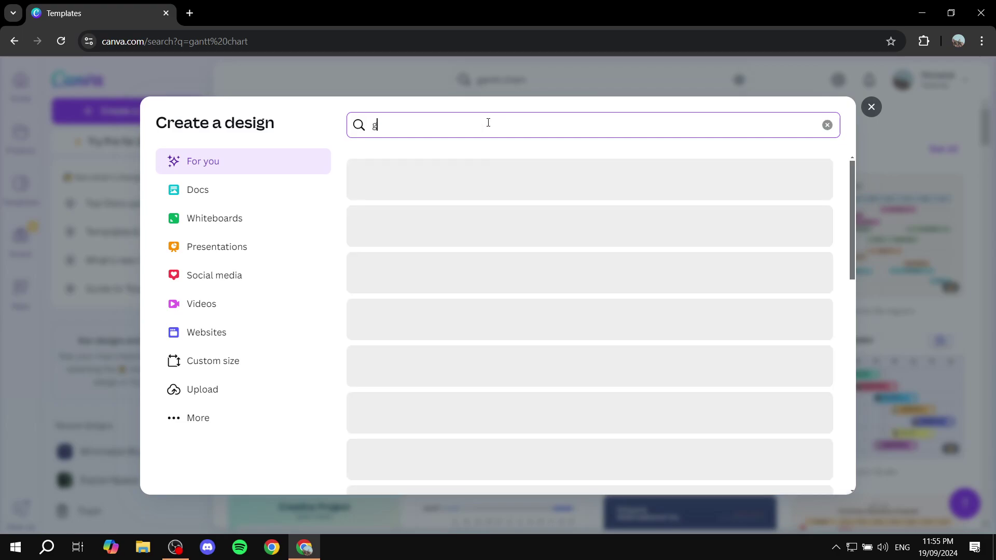
text(antt chart)
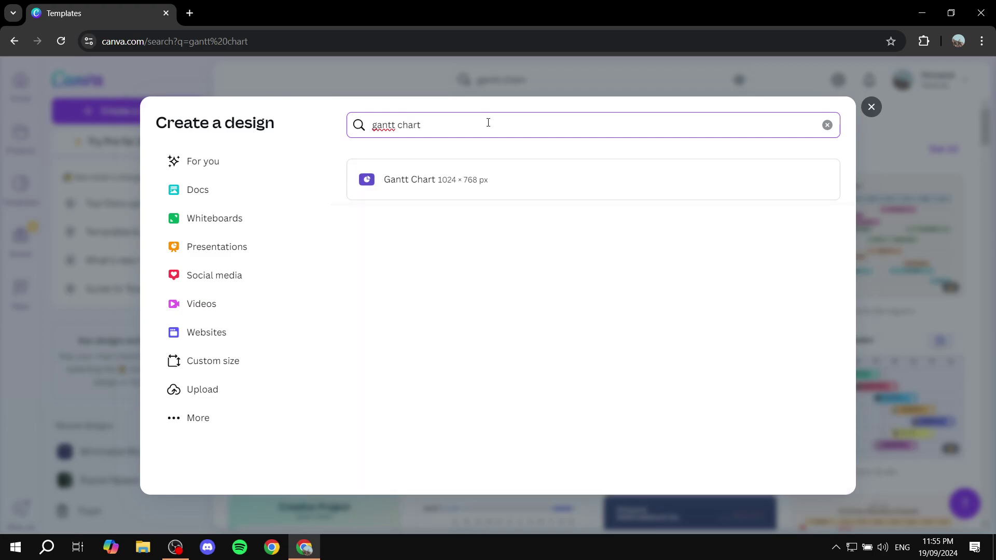
click(484, 180)
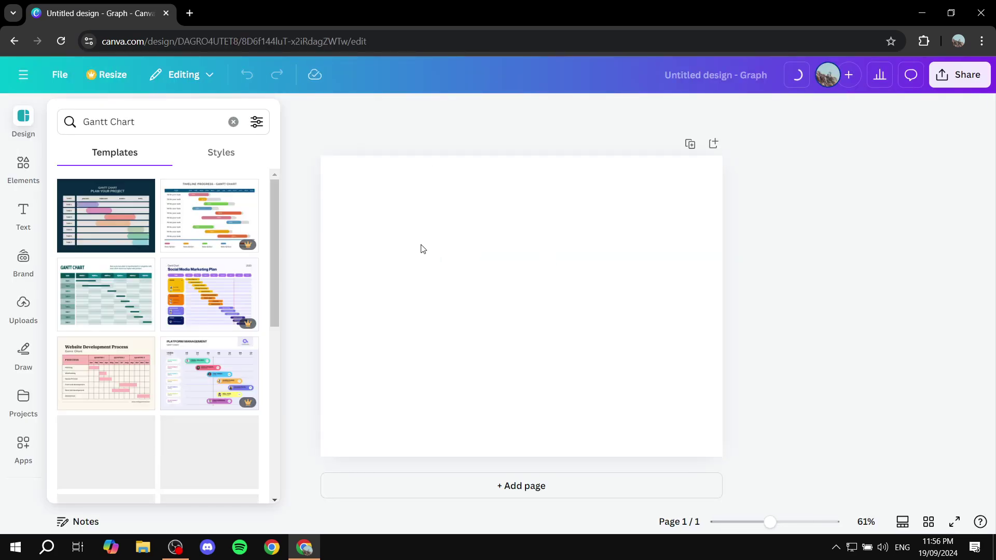
- Set the page background colour to gray
click(463, 220)
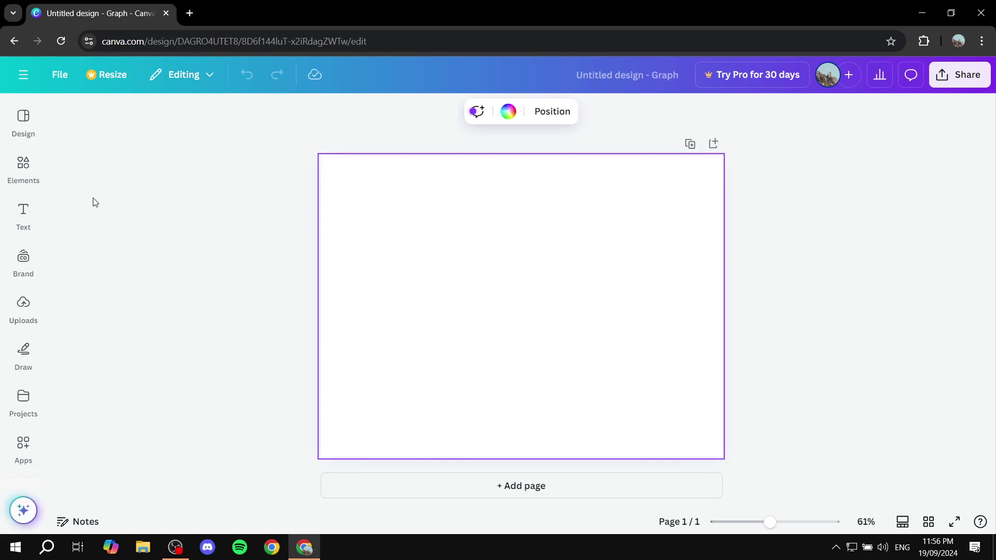
click(507, 112)
click(101, 313)
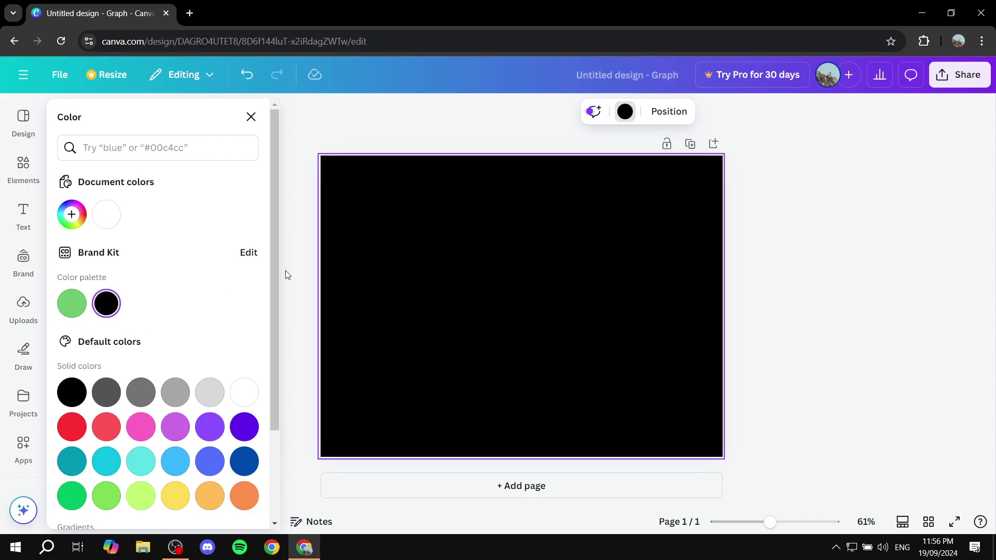
click(174, 393)
- Add a square shape from Elements, placed top-left and resized to 189 × 82
click(290, 297)
click(23, 165)
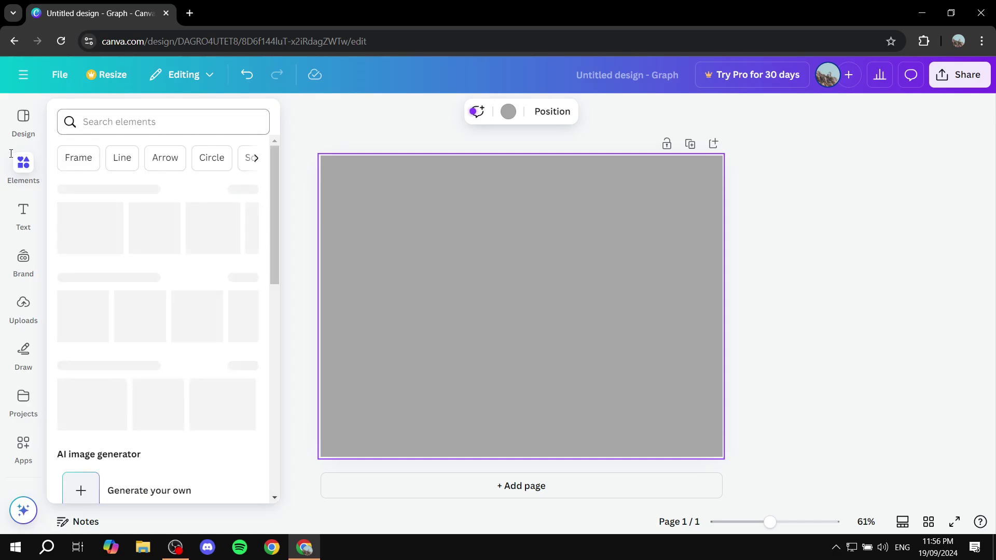
click(17, 225)
click(23, 261)
click(24, 165)
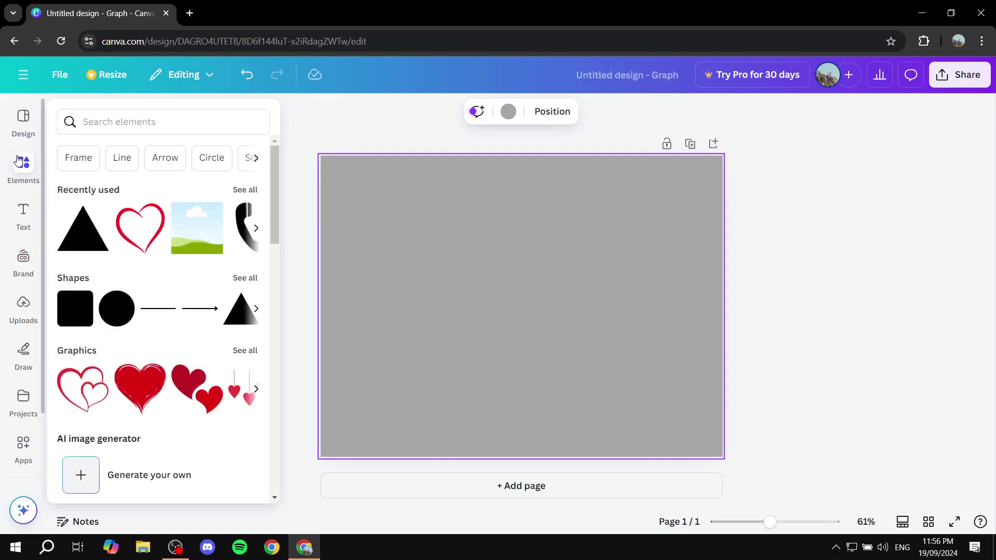
click(580, 209)
click(21, 177)
drag(76, 312, 377, 214)
drag(451, 281, 403, 226)
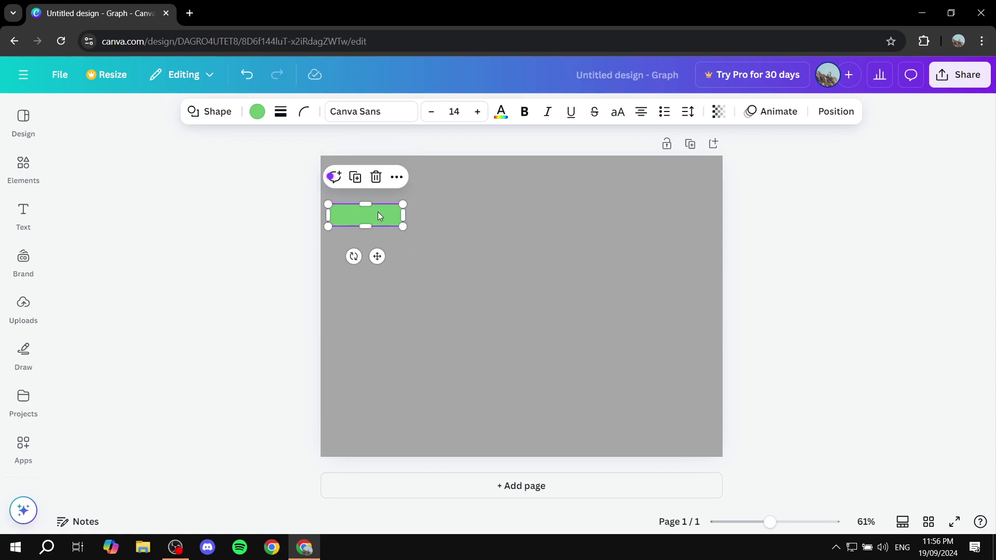
- Change the rectangle's fill colour to white
click(259, 112)
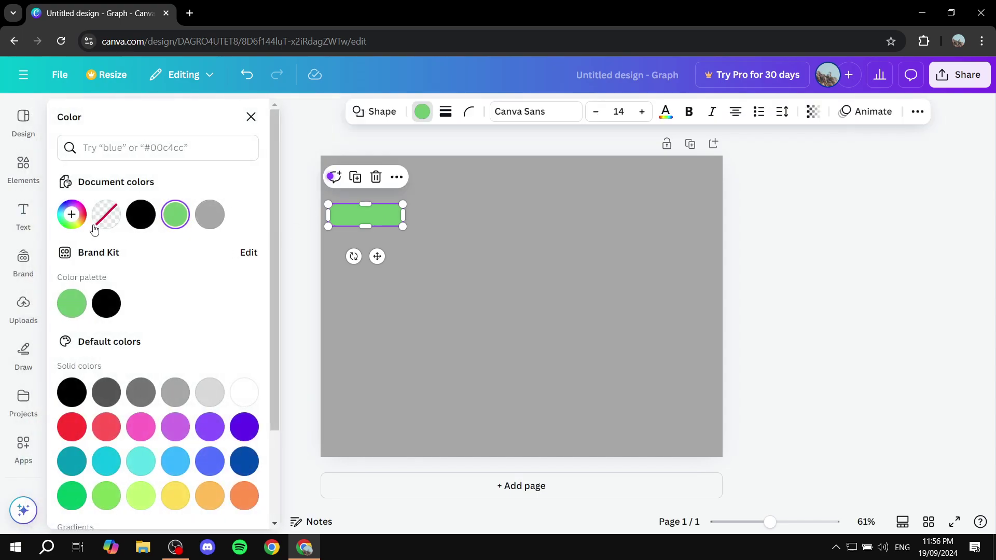
click(71, 214)
click(117, 282)
drag(117, 282, 68, 277)
click(446, 263)
- Duplicate the white pill downward to build a column of six labels
click(374, 215)
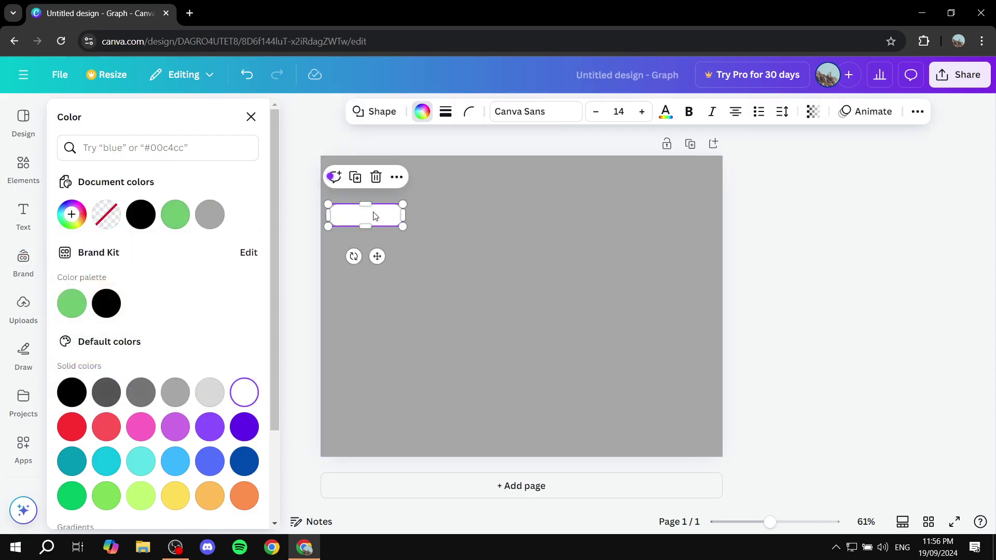
drag(374, 223, 365, 249)
key(ctrl+d)
key(ctrl+d)
key(ctrl+d)
key(ctrl+d)
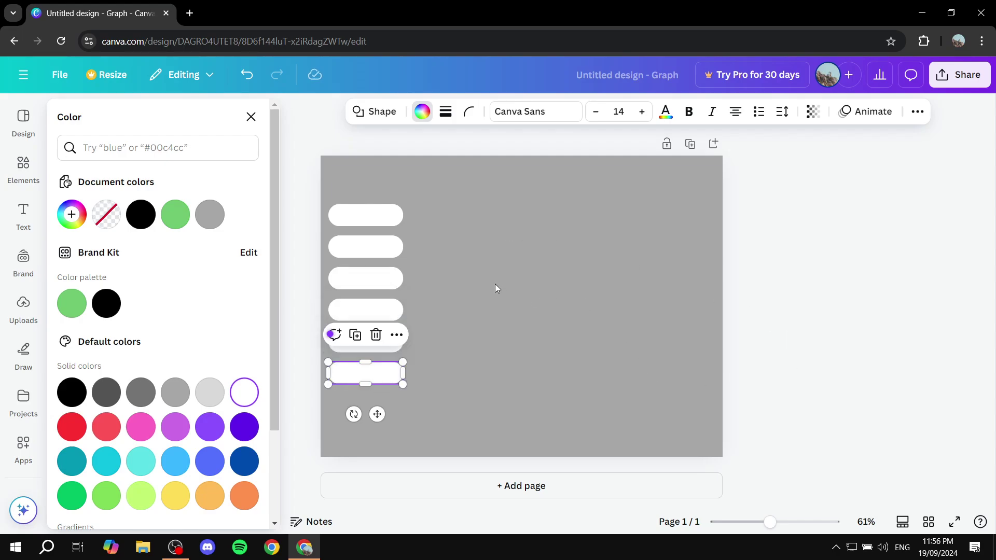
click(437, 202)
- Resize the top pill to 191 × 80 and duplicate it into a top row of four
click(365, 220)
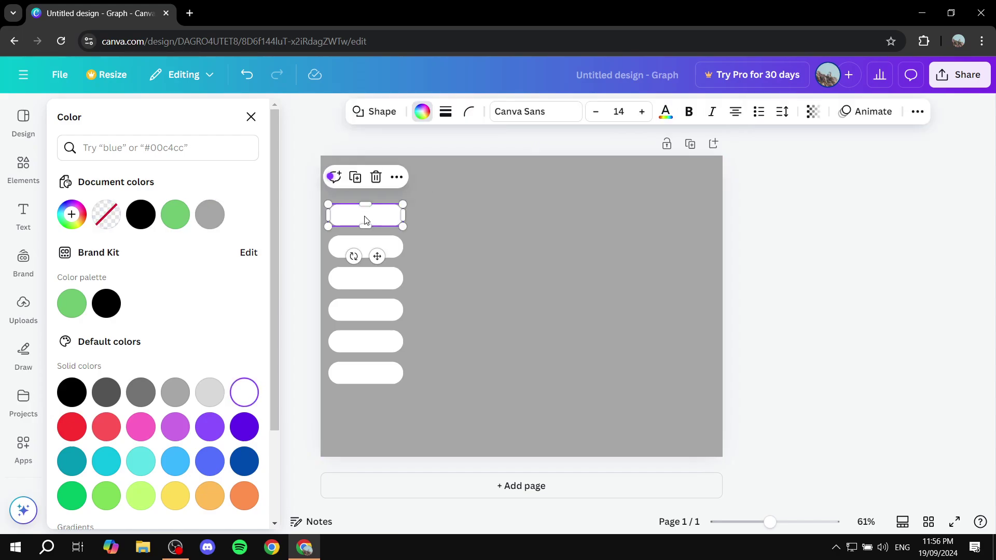
drag(365, 226, 459, 217)
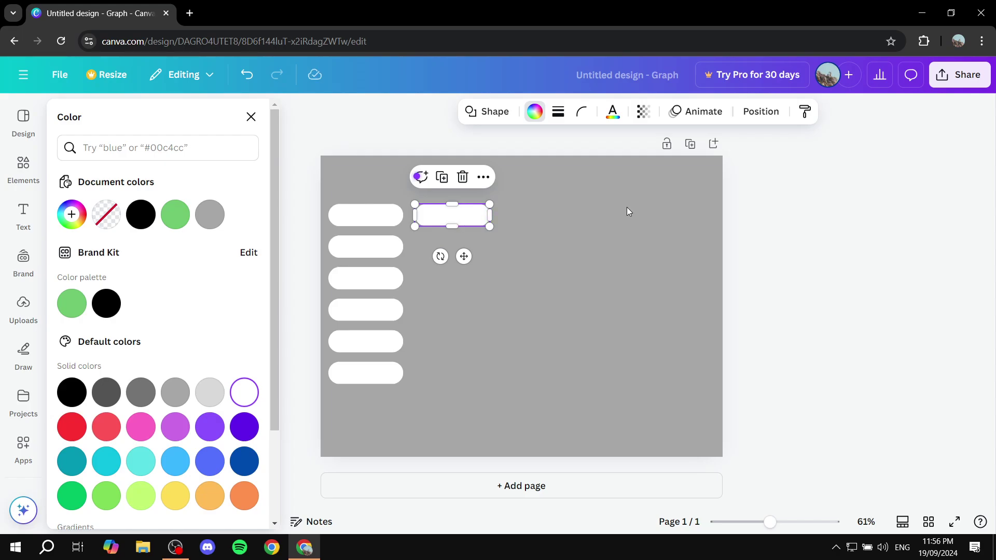
key(ctrl+d)
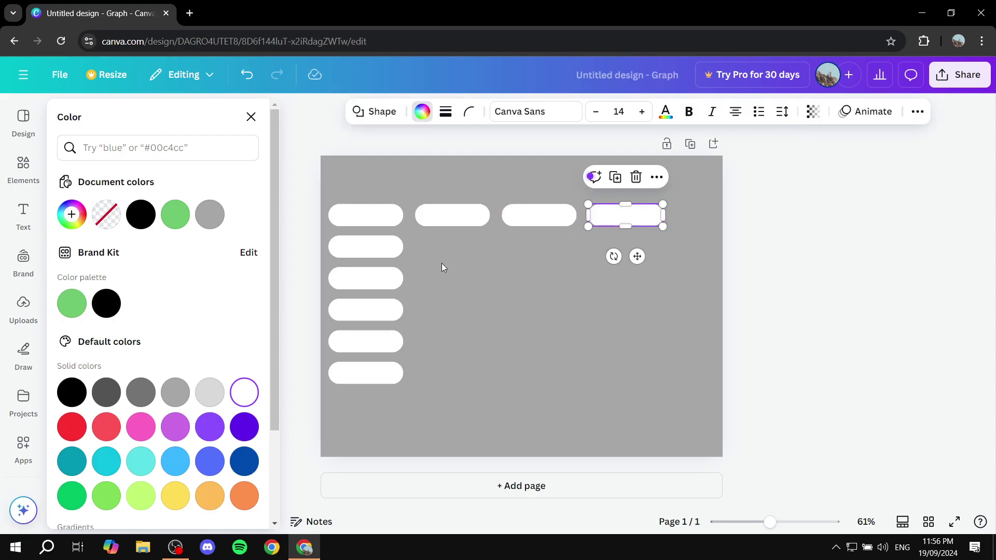
click(442, 264)
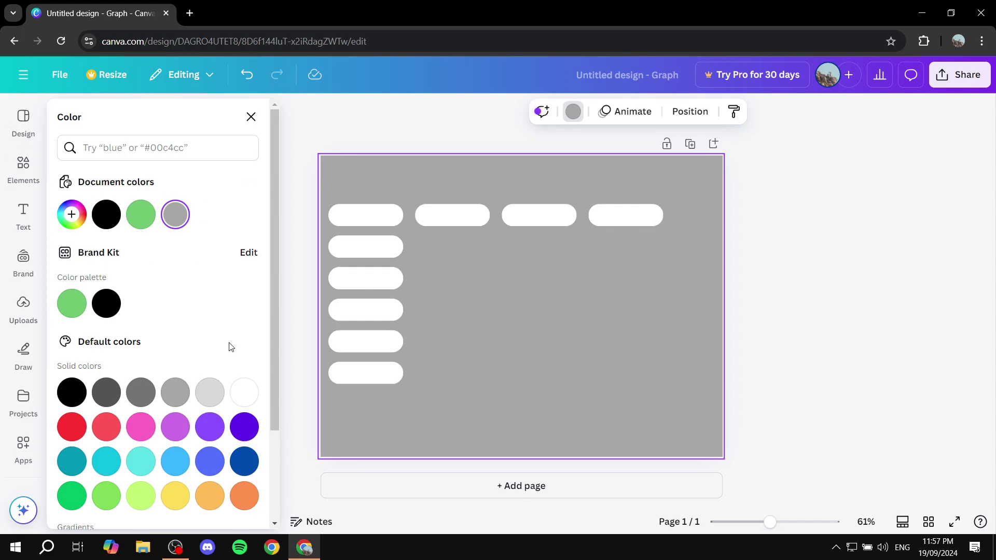
click(626, 217)
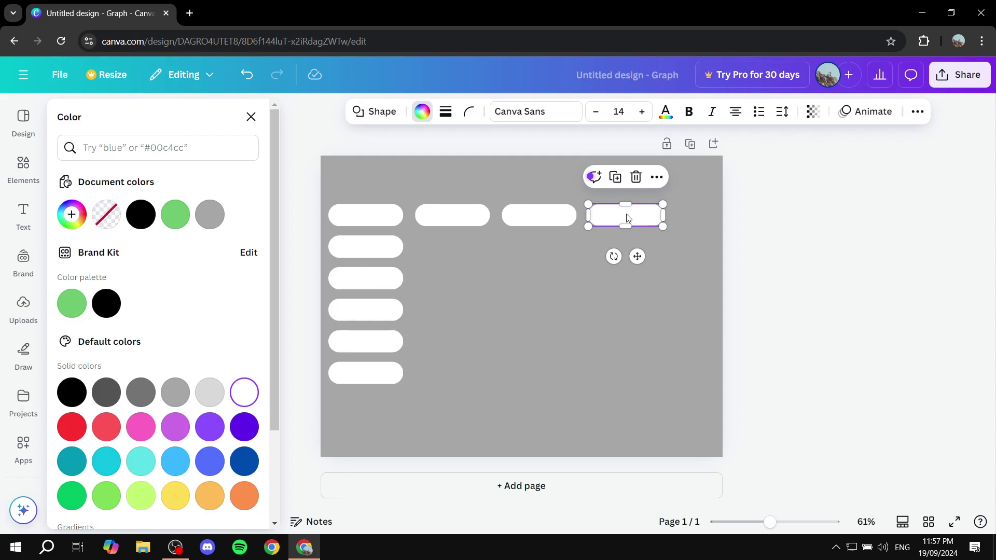
- Move the fourth pill to row two, set corner rounding 0, and stretch it to 496 wide
drag(627, 216, 456, 248)
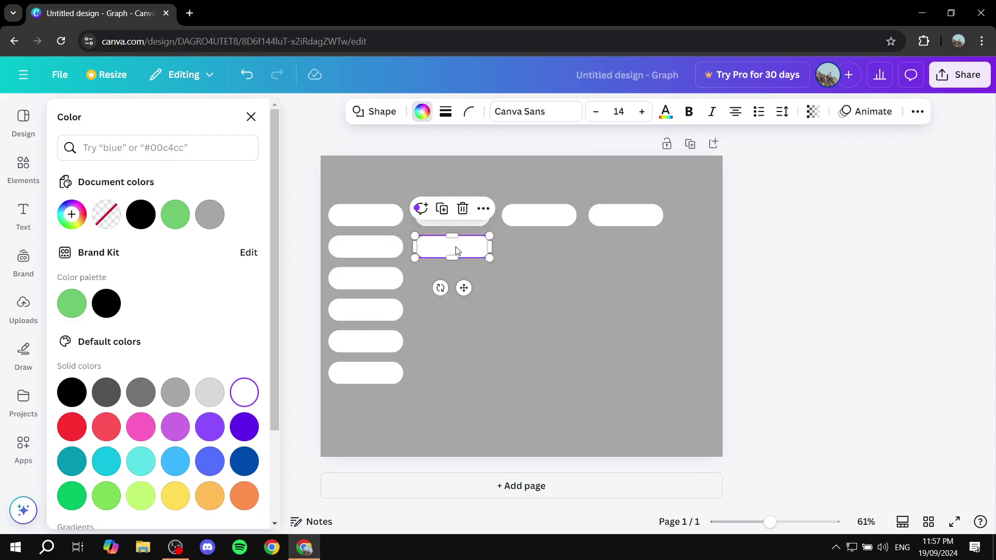
click(469, 112)
drag(445, 165, 403, 165)
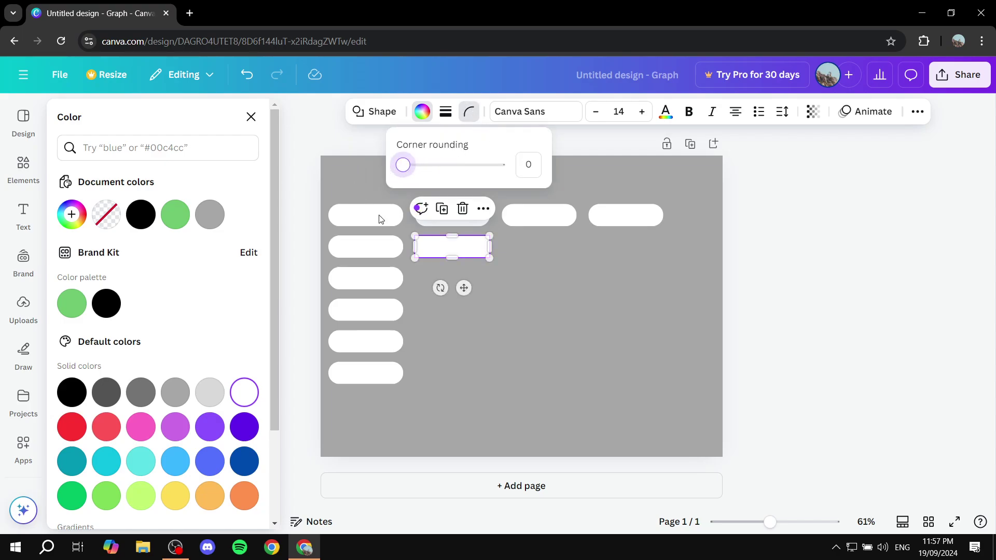
click(452, 251)
drag(489, 246, 708, 244)
drag(560, 247, 552, 246)
- Duplicate the long bar into each of the remaining lower rows
key(ctrl+d)
drag(467, 278, 636, 280)
key(ctrl+d)
key(ctrl+d)
key(ctrl+d)
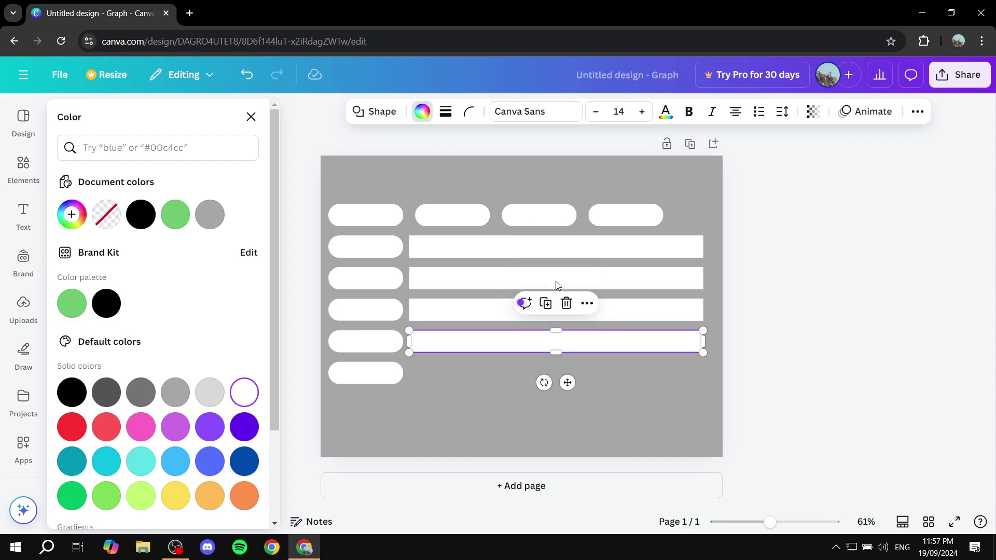
click(496, 445)
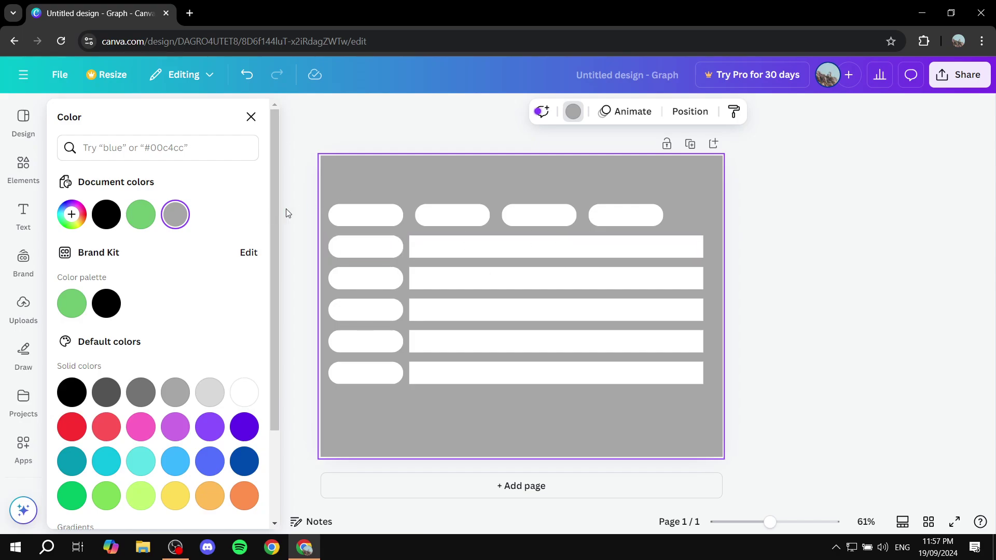
- Recolor a pill red, move it onto the first long row, and widen it into a task bar
click(394, 219)
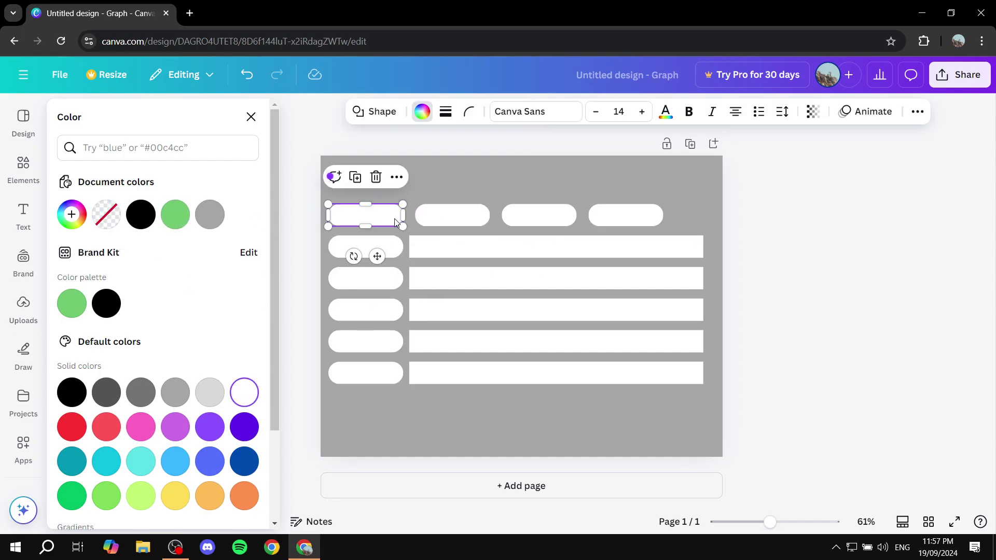
click(424, 115)
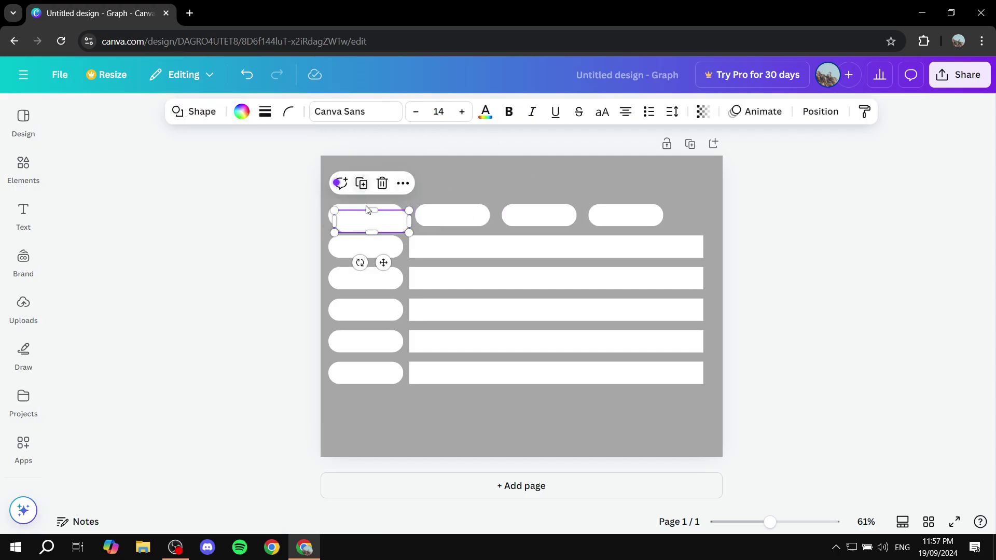
click(242, 111)
click(72, 427)
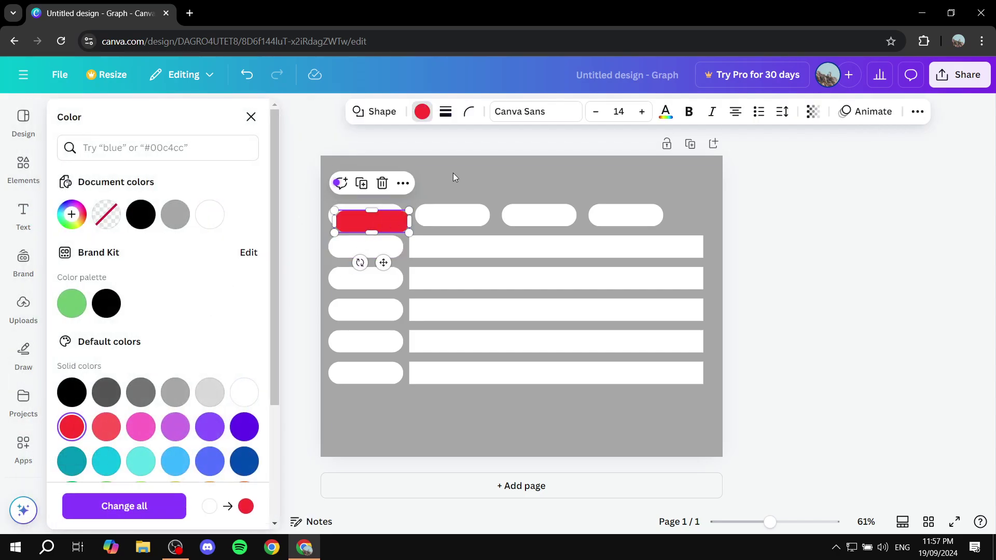
drag(395, 222, 556, 248)
click(550, 219)
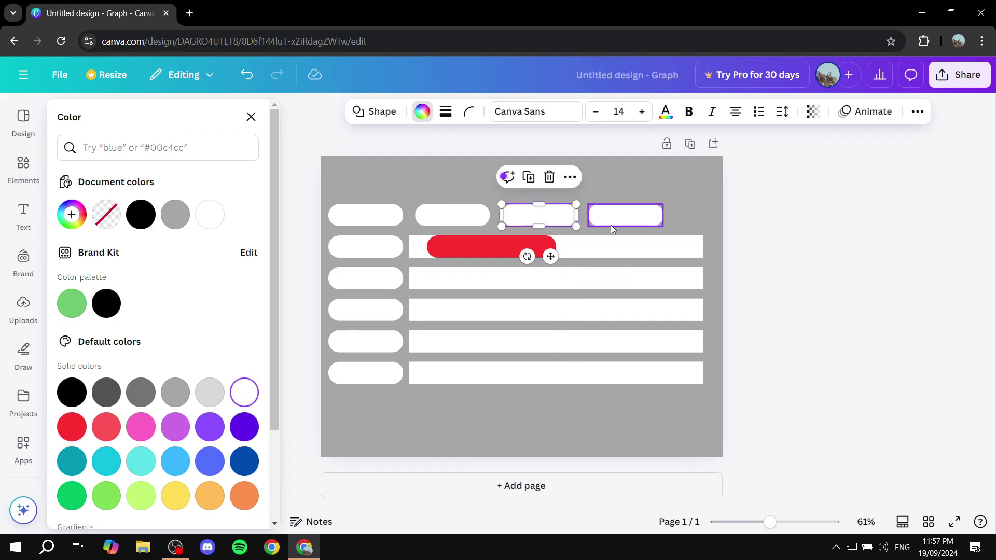
click(367, 246)
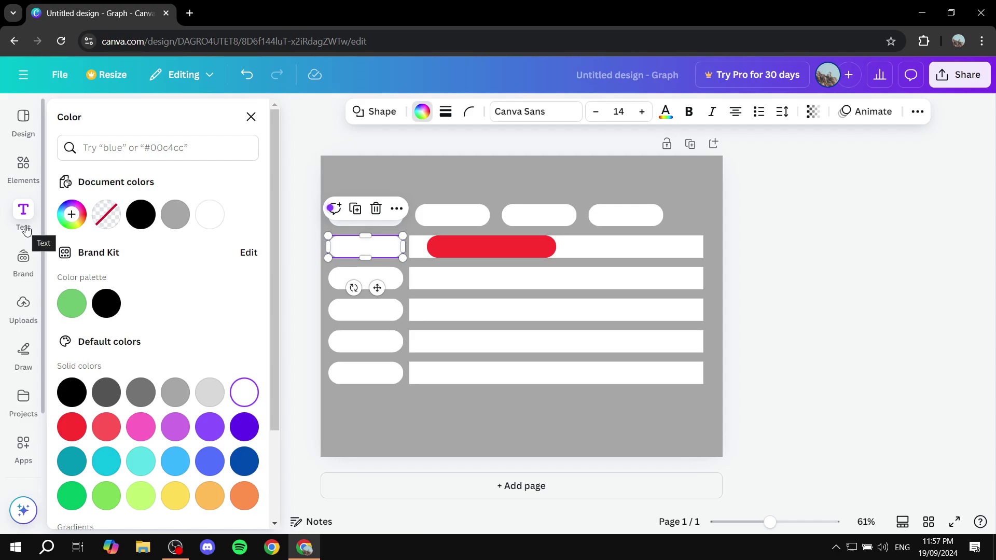
- Type 'Text' in the first row's label pill, made bold at font size 20
click(372, 249)
text(Text)
double_click(371, 247)
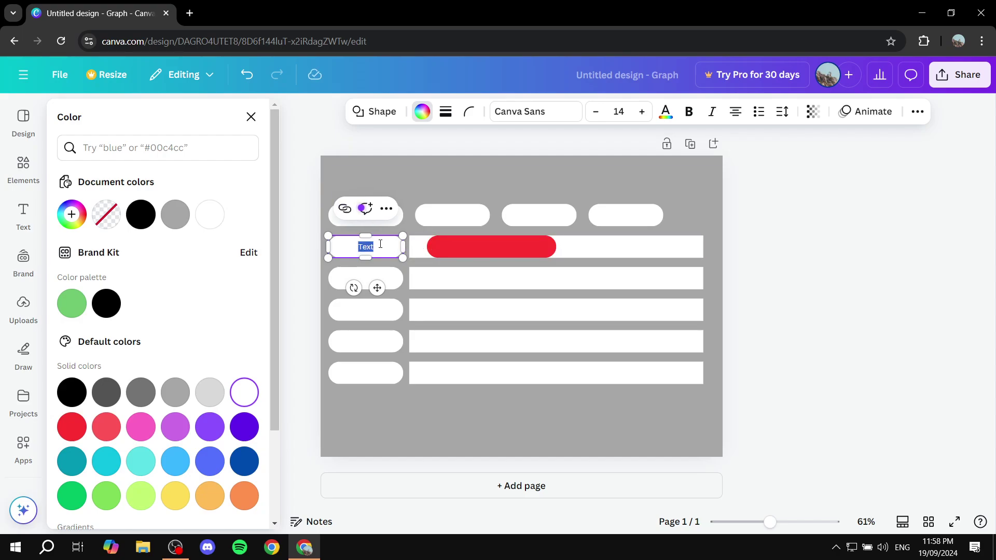
click(689, 111)
click(641, 111)
click(642, 112)
click(642, 112)
click(642, 111)
click(642, 112)
click(641, 111)
click(642, 111)
click(642, 112)
click(413, 182)
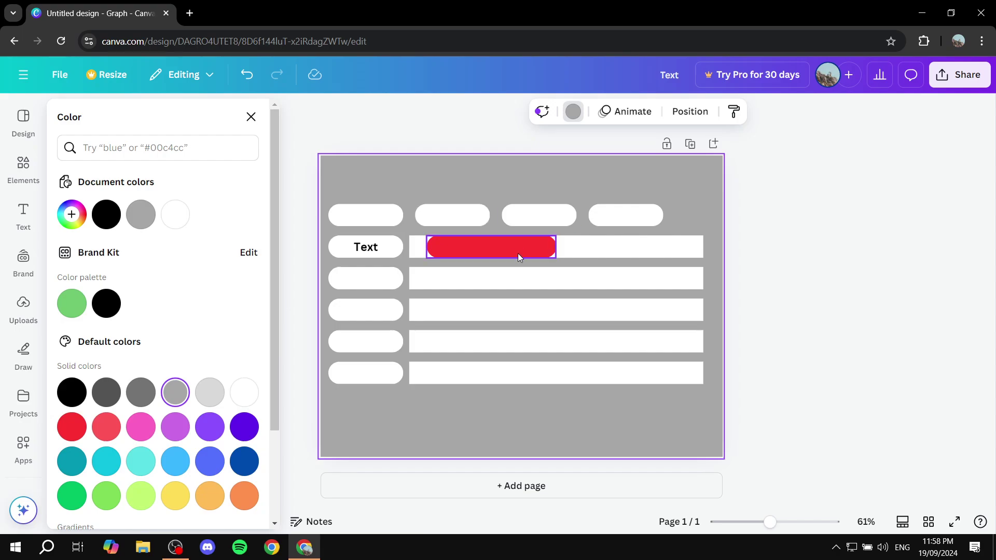
- Nudge the red task bar slightly right and down
click(526, 251)
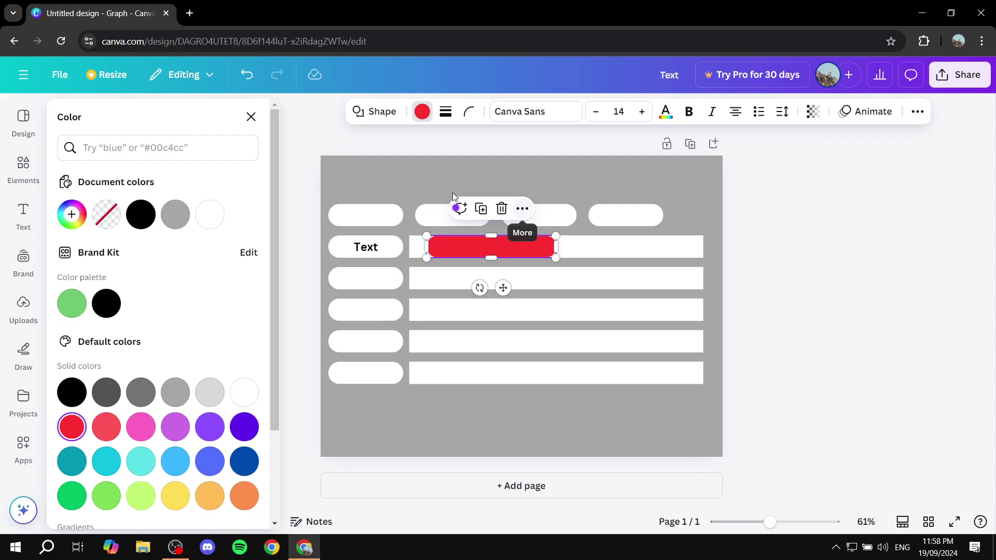
click(373, 174)
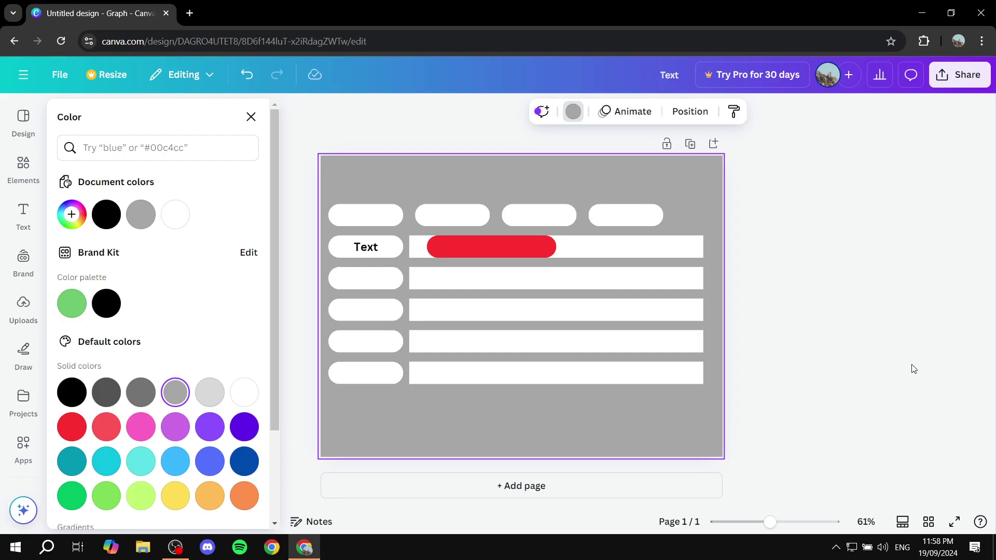
click(506, 248)
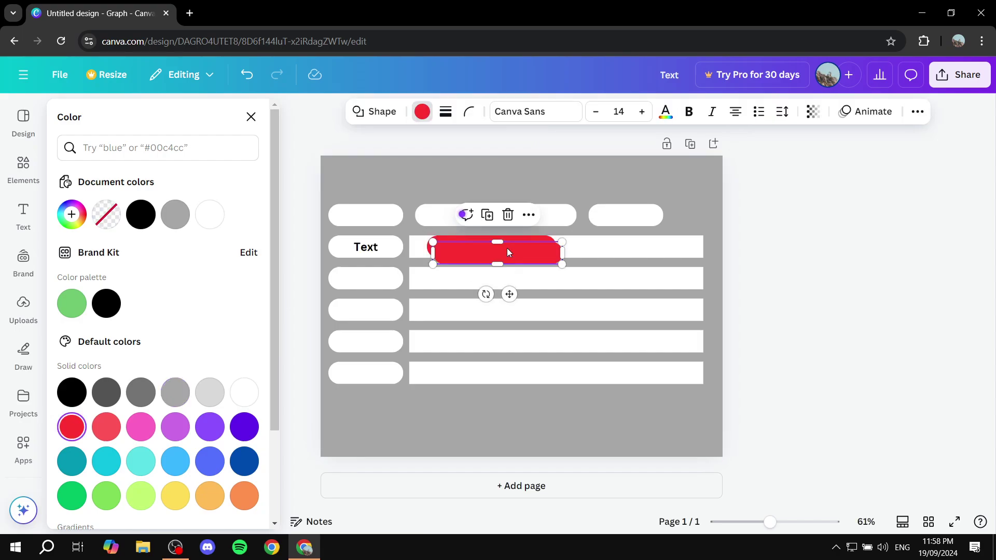